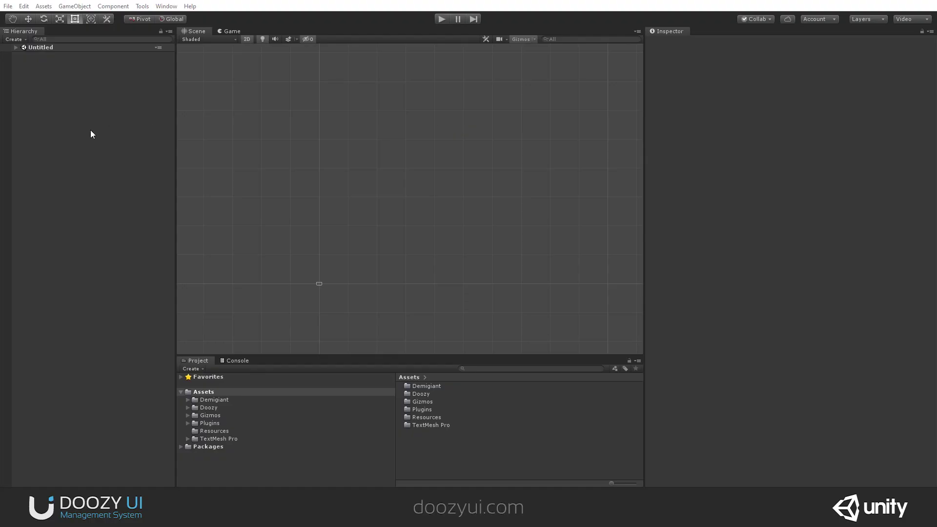
# Add a Doozy UIView Listener object to the scene via Doozy > Listeners > UIView Listener.
pyautogui.rightClick(60, 101)
pyautogui.moveTo(105, 229)
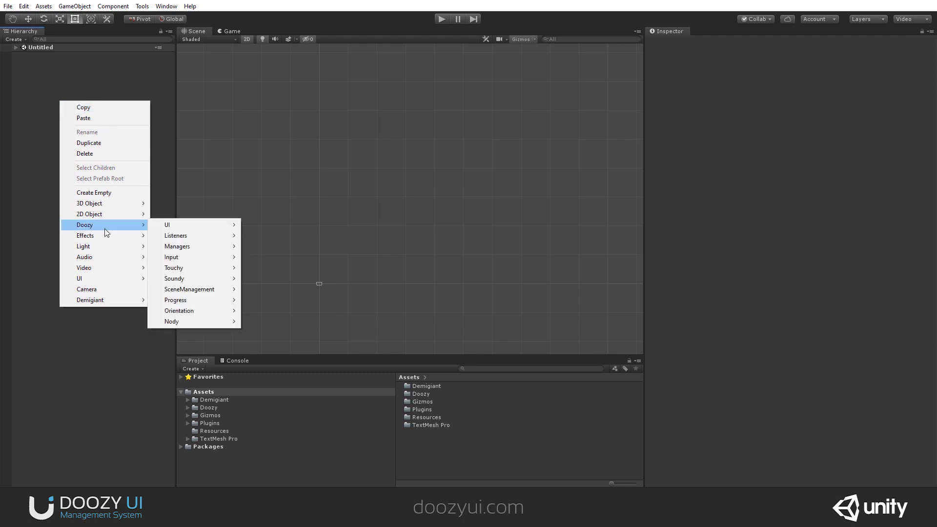
pyautogui.moveTo(175, 235)
pyautogui.click(298, 269)
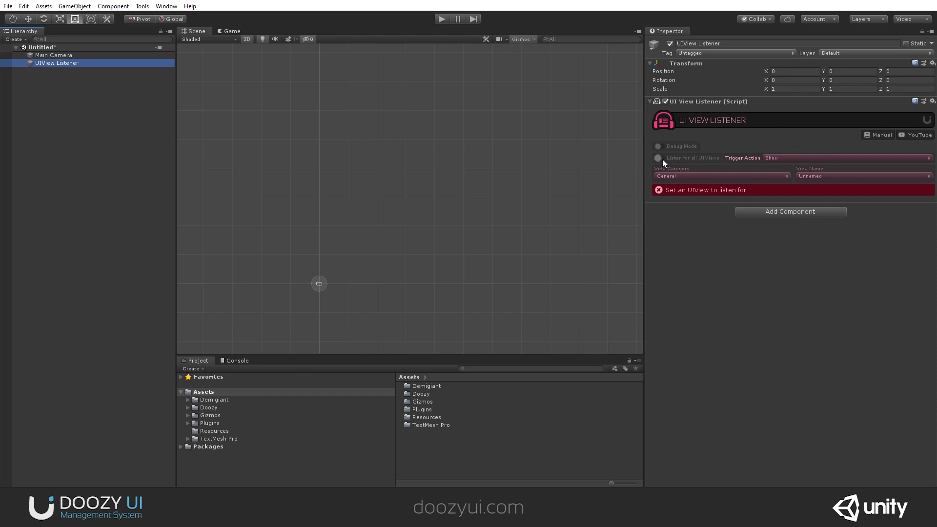
# Keep the listener's Trigger Action on Show, leaving Listen for all UIViews off.
pyautogui.click(785, 156)
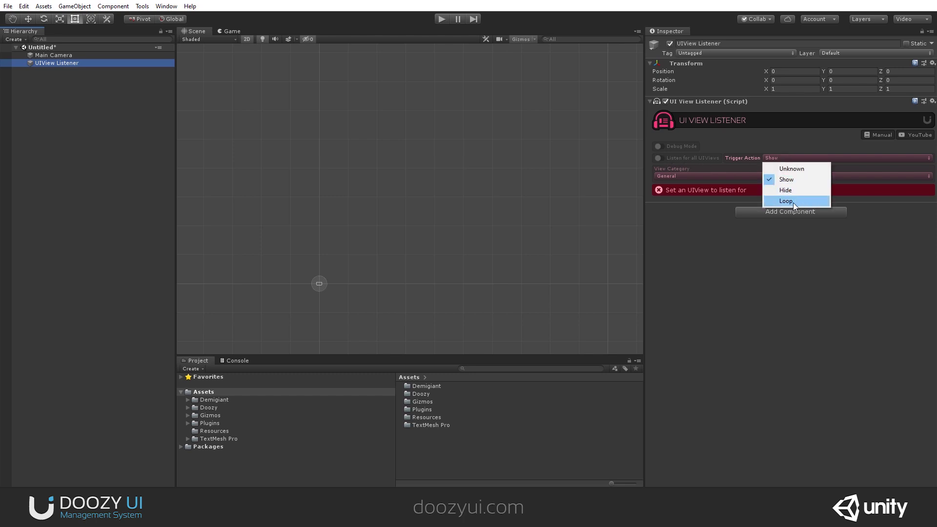
pyautogui.click(698, 282)
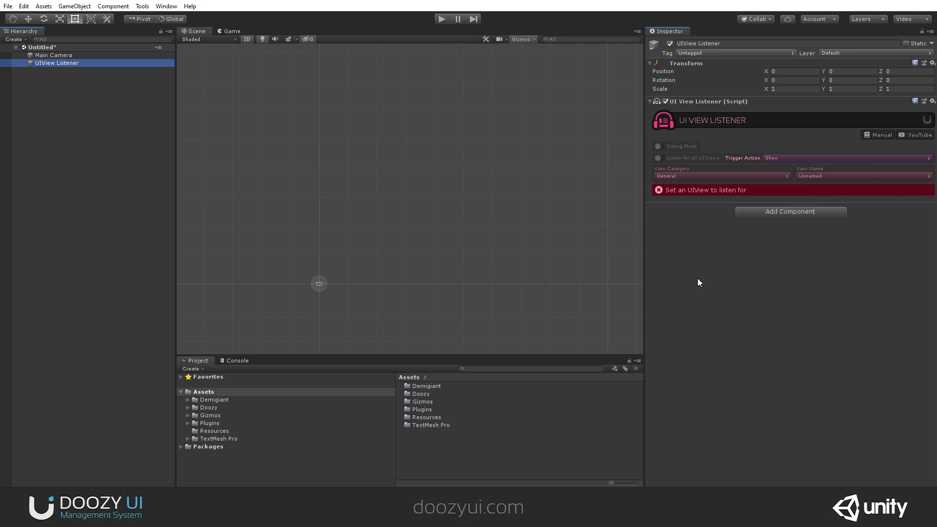
pyautogui.click(657, 157)
pyautogui.click(657, 157)
# Set the listener's View Category to MyCategory and View Name to Main Menu.
pyautogui.click(704, 176)
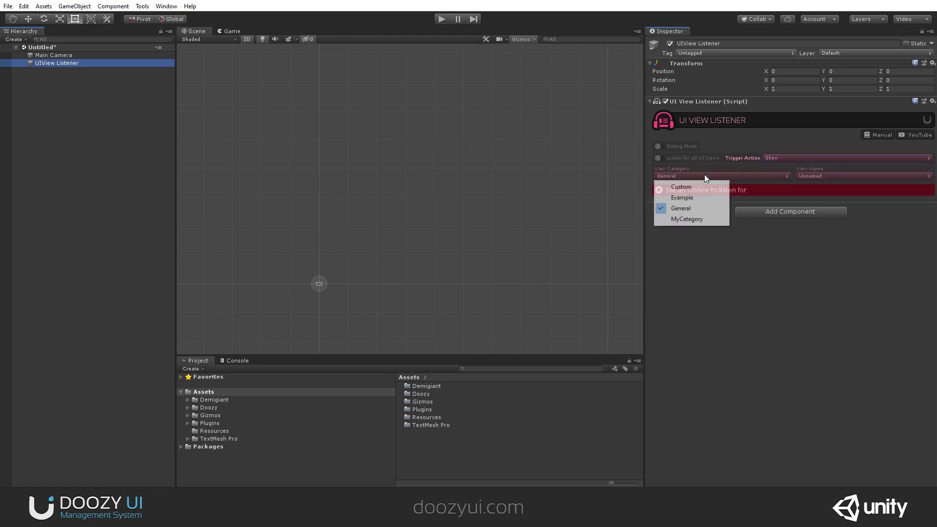
pyautogui.click(698, 220)
pyautogui.click(804, 176)
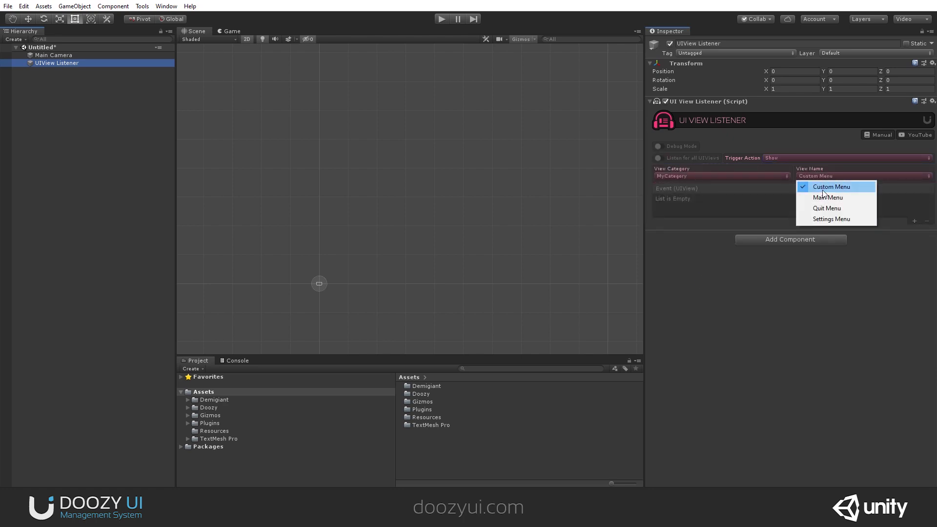
pyautogui.click(825, 197)
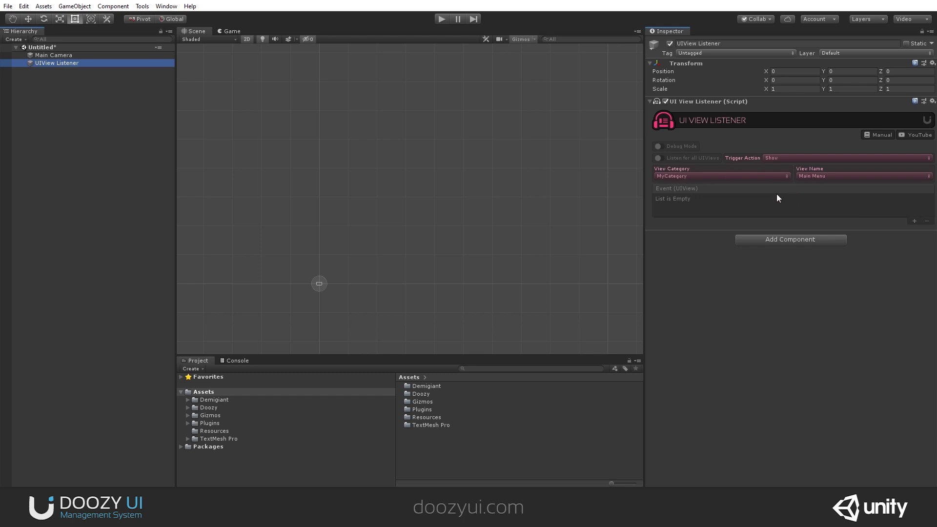
pyautogui.rightClick(55, 116)
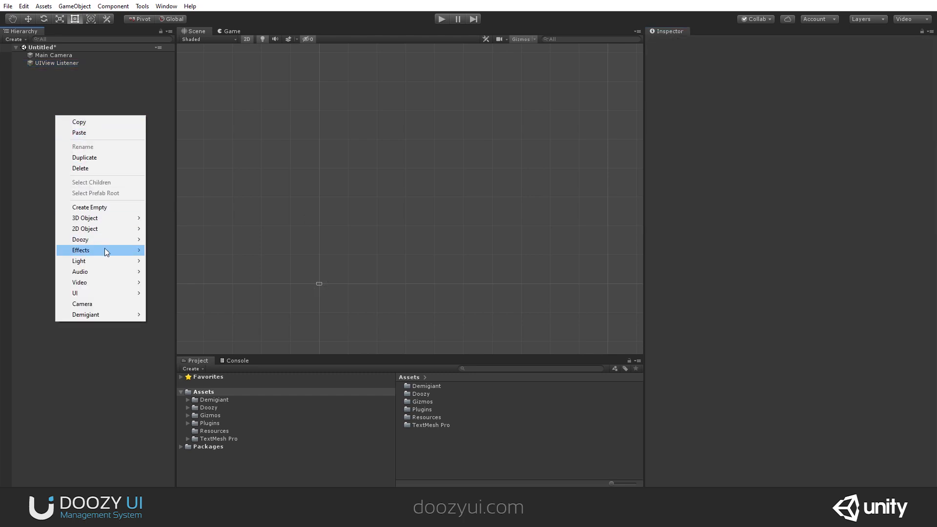
# Create a Doozy UIView inside a new MasterCanvas.
pyautogui.moveTo(105, 243)
pyautogui.moveTo(161, 236)
pyautogui.click(266, 294)
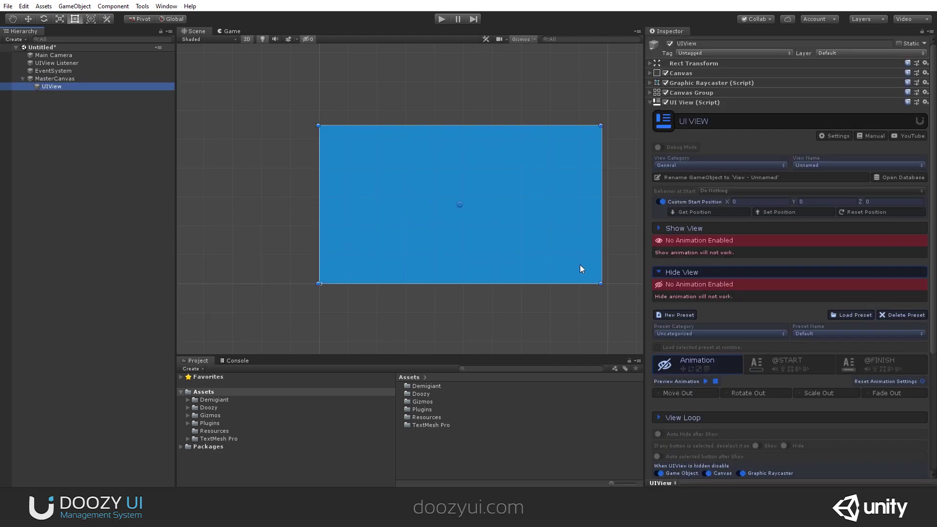
# Load the Organic DropAndBounce preset as the UIView's Show animation.
pyautogui.click(696, 228)
pyautogui.scroll(-5, 765, 231)
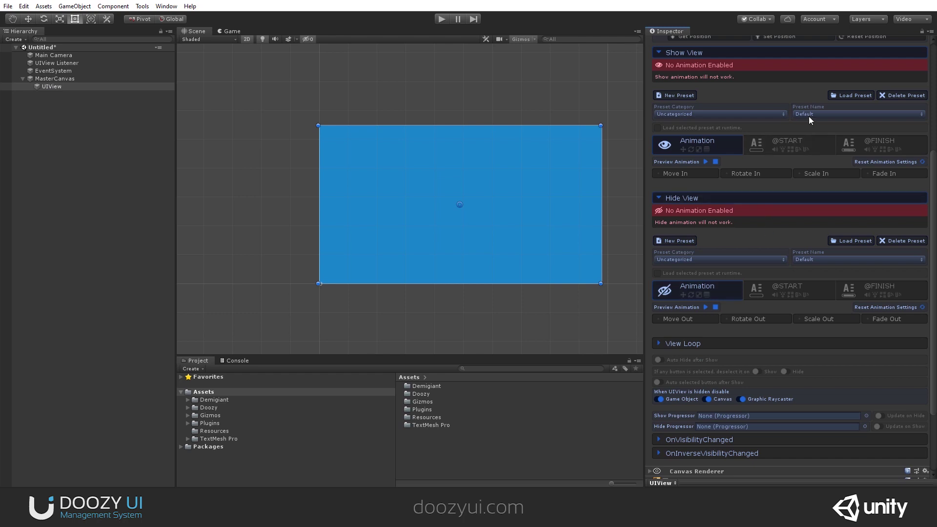
pyautogui.click(741, 113)
pyautogui.click(704, 167)
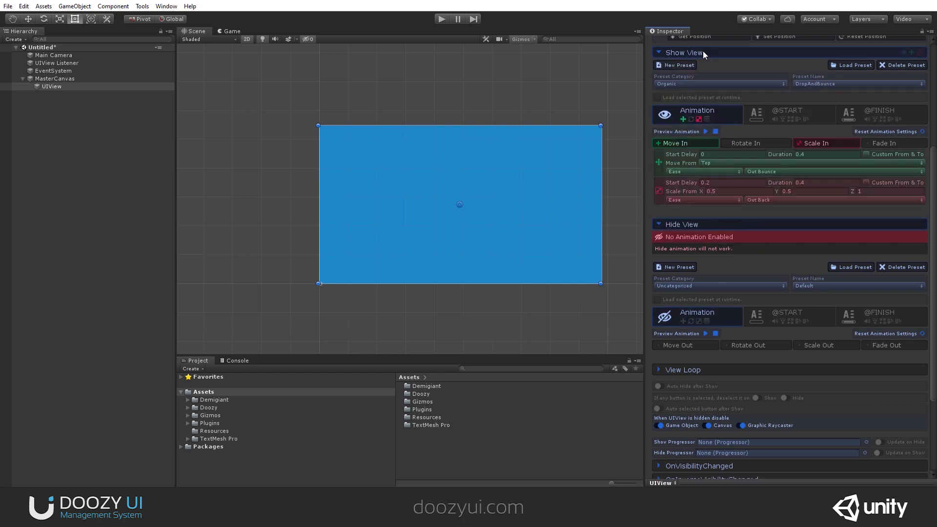
pyautogui.click(702, 53)
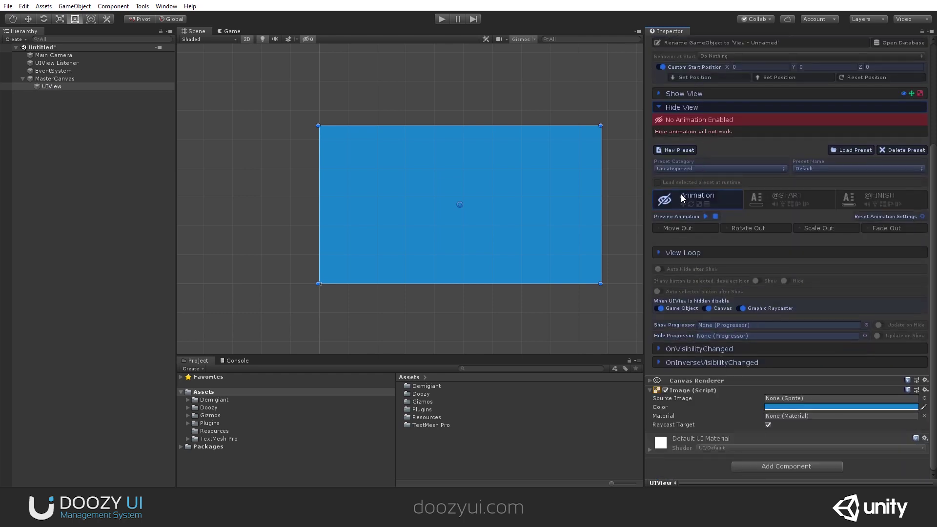
# Load the Organic DescentToBottom preset as the UIView's Hide animation.
pyautogui.click(703, 168)
pyautogui.click(701, 223)
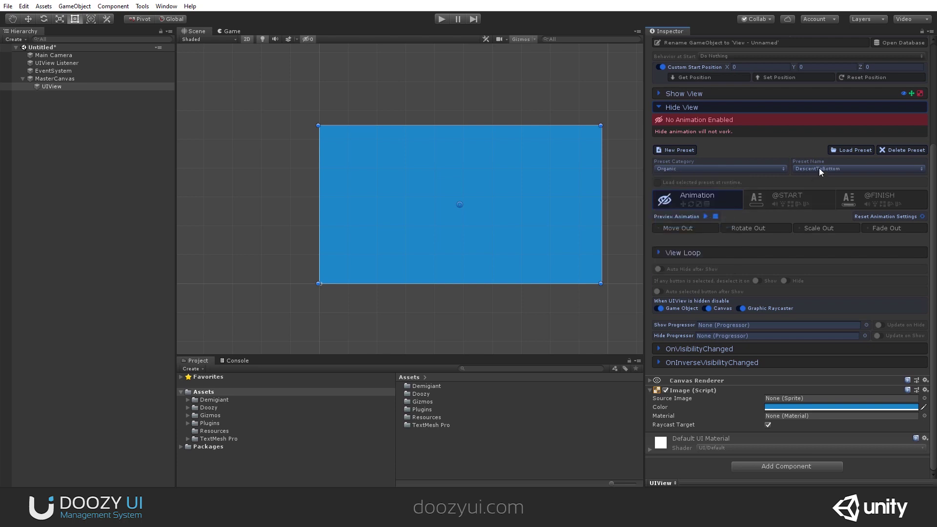
pyautogui.click(836, 150)
pyautogui.click(730, 107)
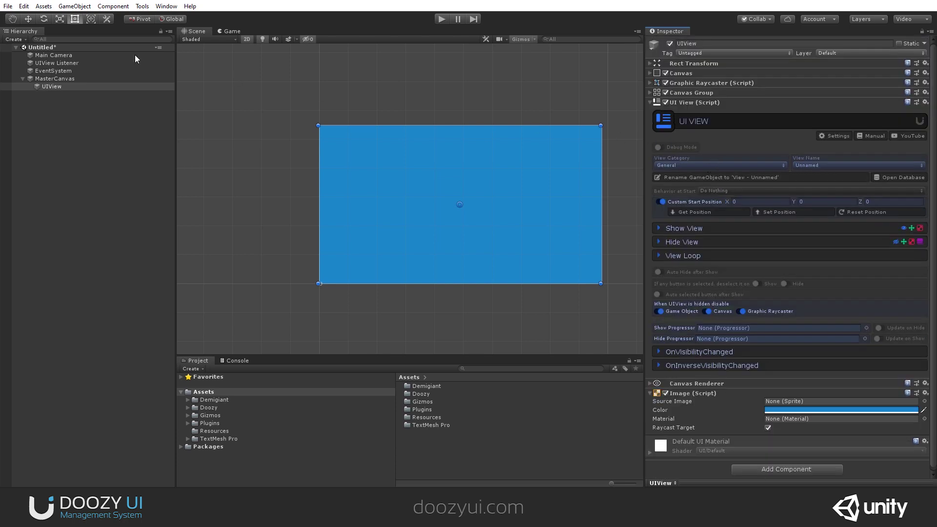
# Assign the UIView to MyCategory / Main Menu and rename it 'View - Main Menu'.
pyautogui.click(67, 63)
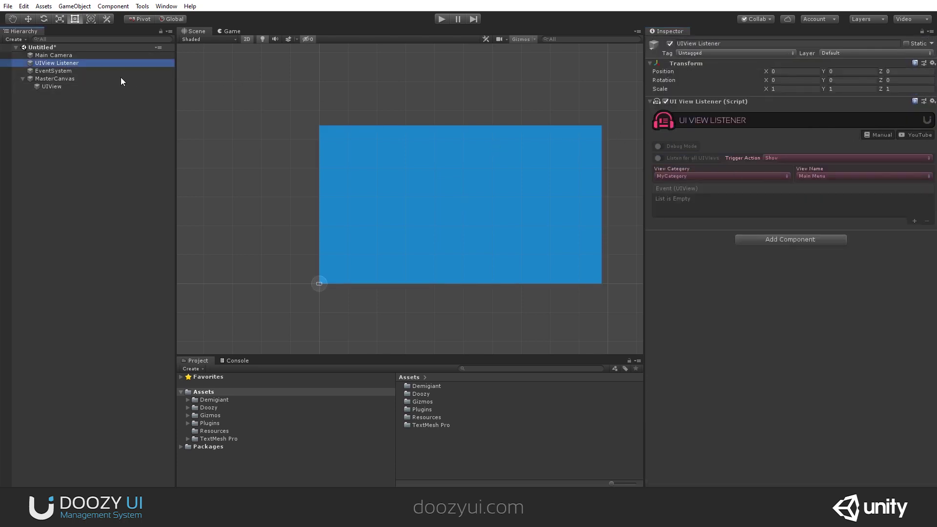
pyautogui.click(69, 86)
pyautogui.click(703, 166)
pyautogui.click(701, 209)
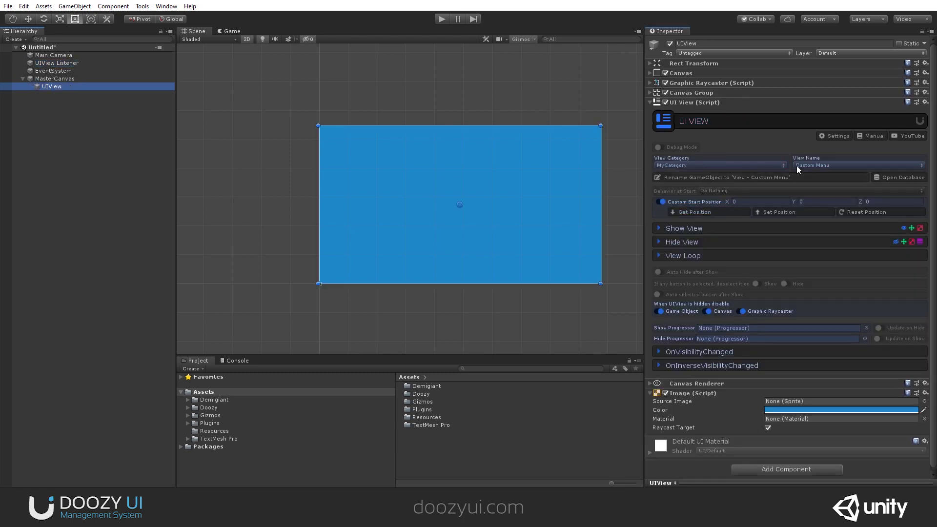
pyautogui.click(798, 166)
pyautogui.click(820, 185)
pyautogui.click(780, 177)
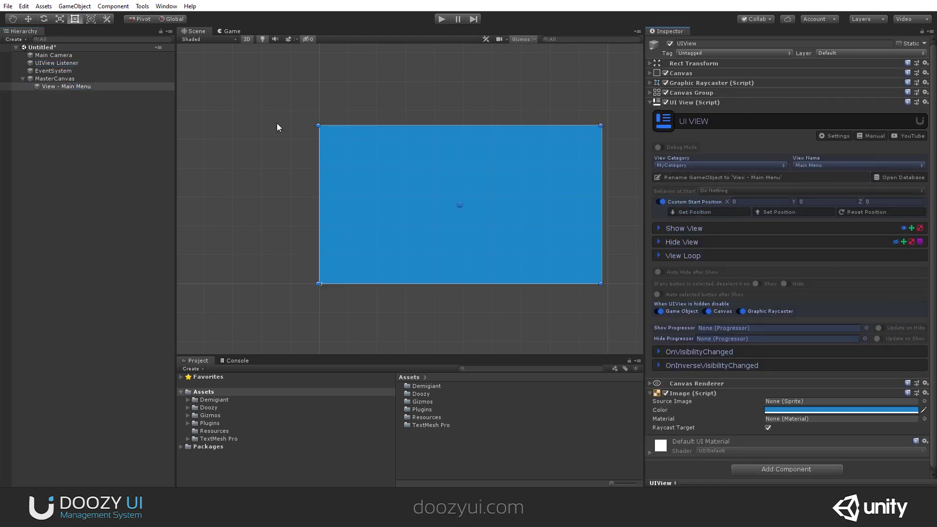
pyautogui.click(58, 63)
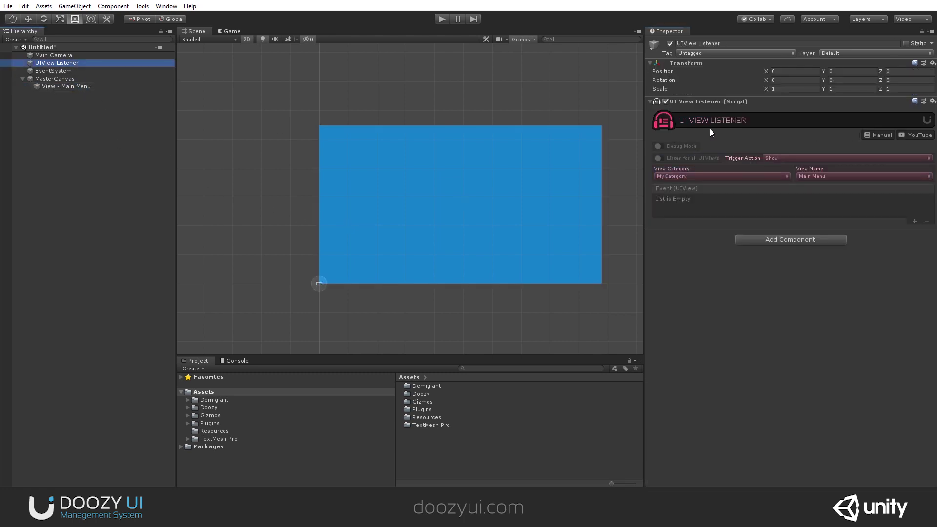
# Enable the listener's Debug Mode and show the Console, leaving Listen for all UIViews off.
pyautogui.click(661, 145)
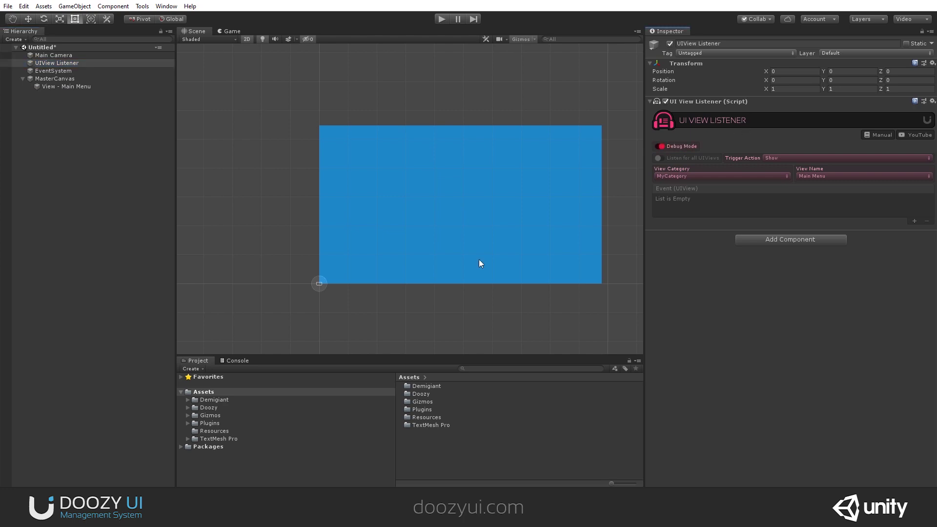
pyautogui.click(238, 360)
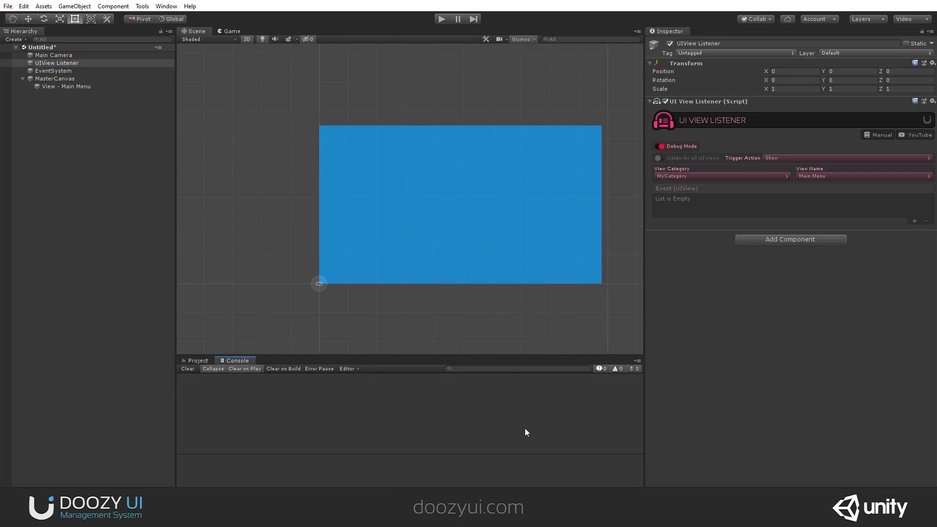
pyautogui.click(660, 159)
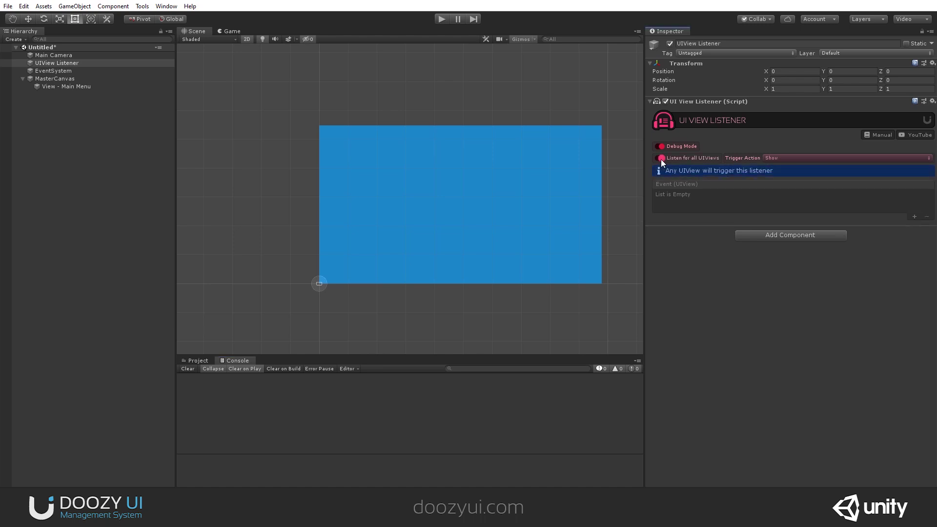
pyautogui.click(661, 159)
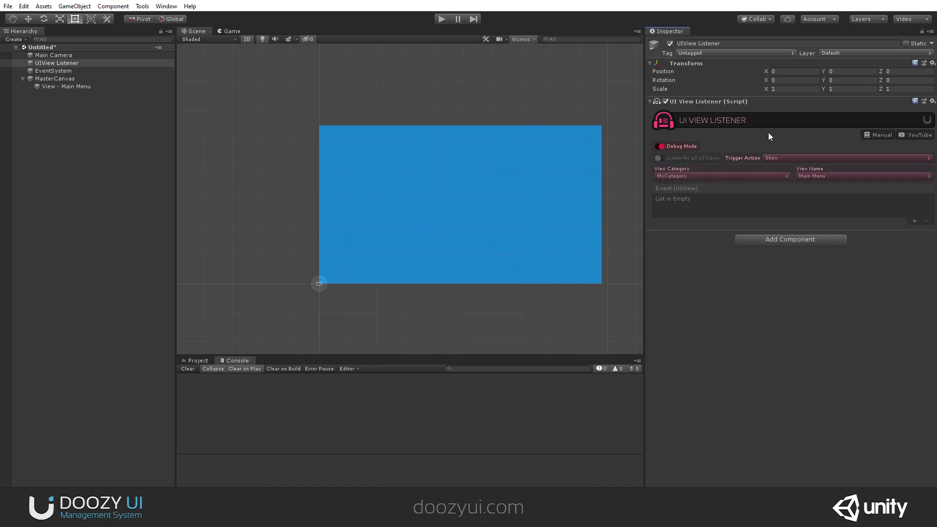
# Add four empty entries to the Event (UIView) list and enter Play mode.
pyautogui.click(913, 222)
pyautogui.click(913, 222)
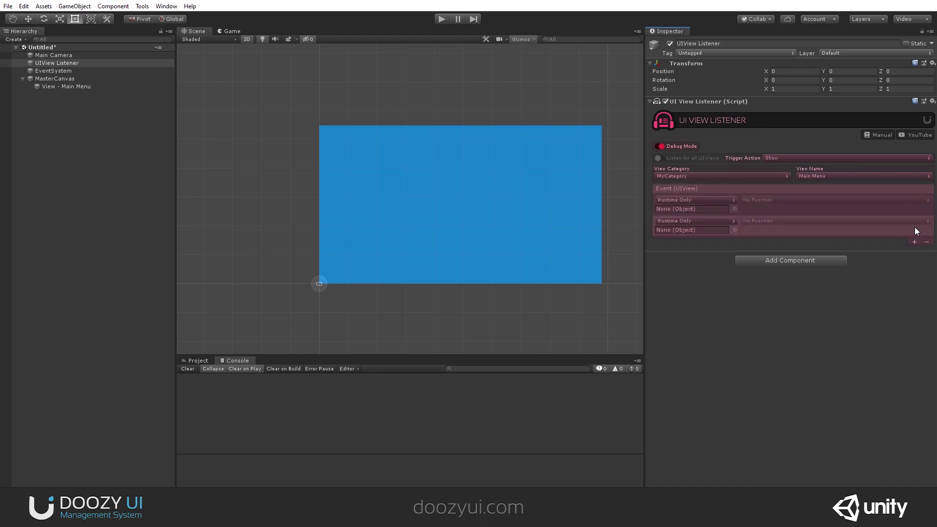
pyautogui.click(914, 242)
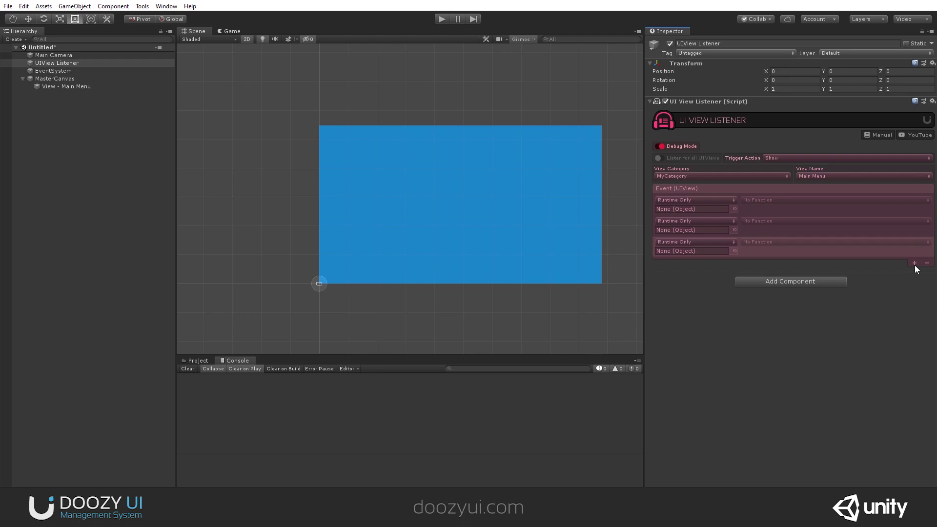
pyautogui.click(914, 264)
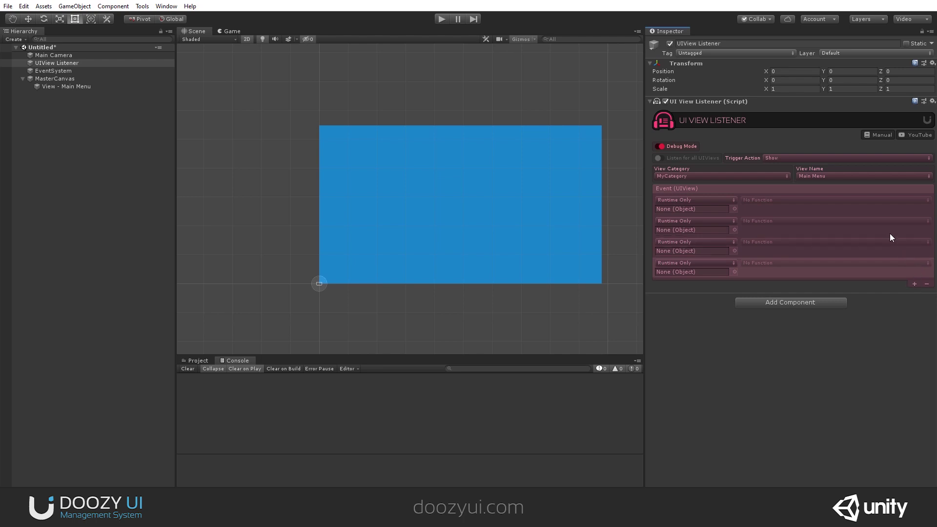
pyautogui.click(441, 19)
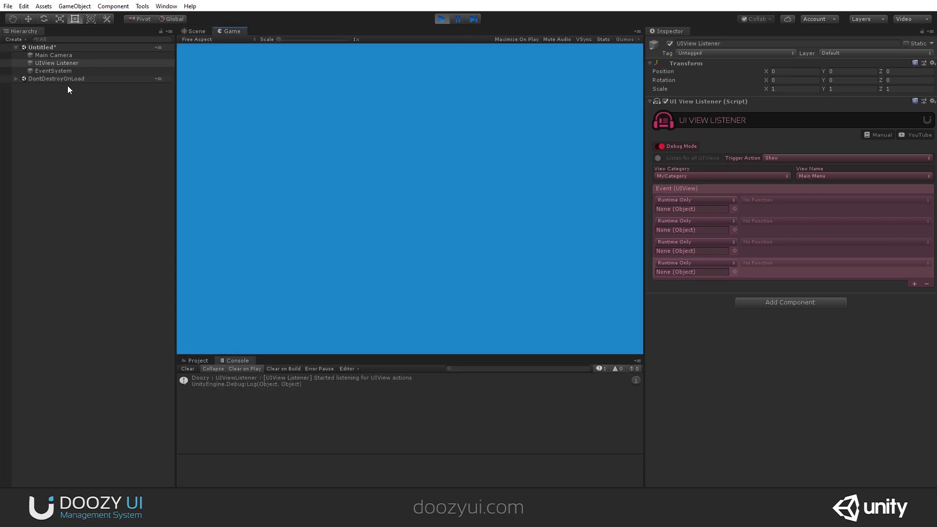
# Deactivate the UIView Listener under DontDestroyOnLoad, then clear the console.
pyautogui.click(14, 79)
pyautogui.click(16, 79)
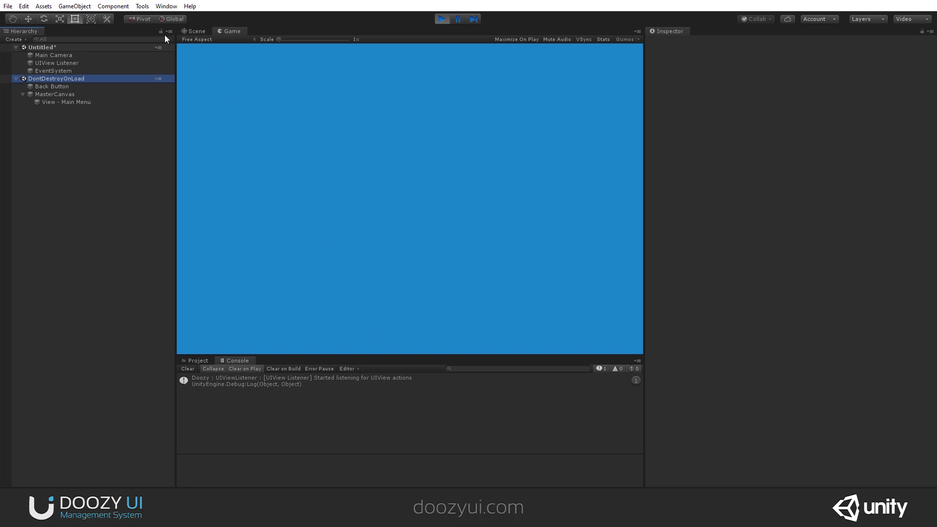
pyautogui.click(73, 64)
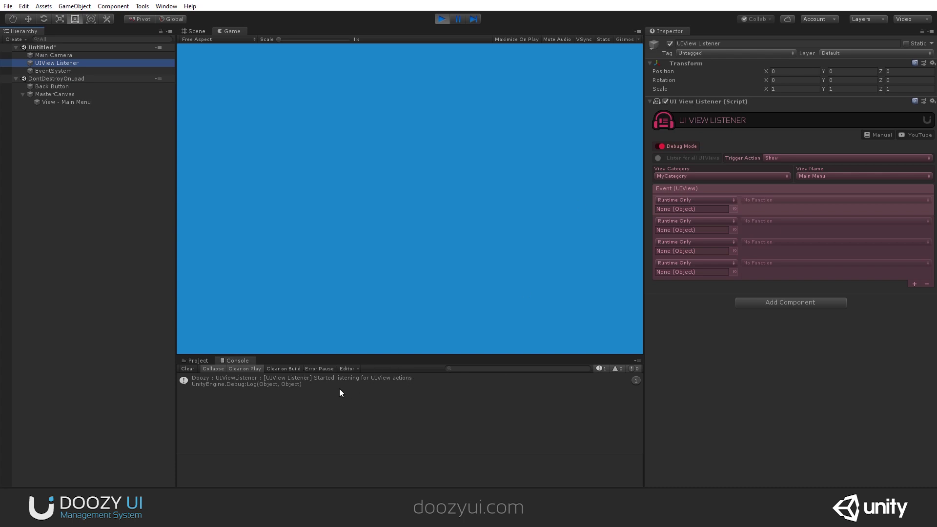
pyautogui.click(668, 44)
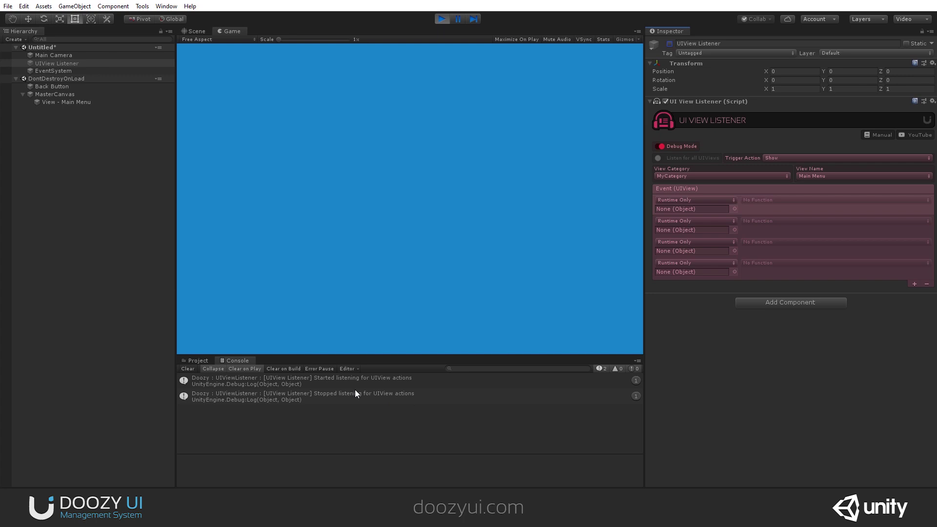
pyautogui.click(188, 368)
# Re-activate the listener, clear the console, then Hide and Show View - Main Menu.
pyautogui.click(669, 44)
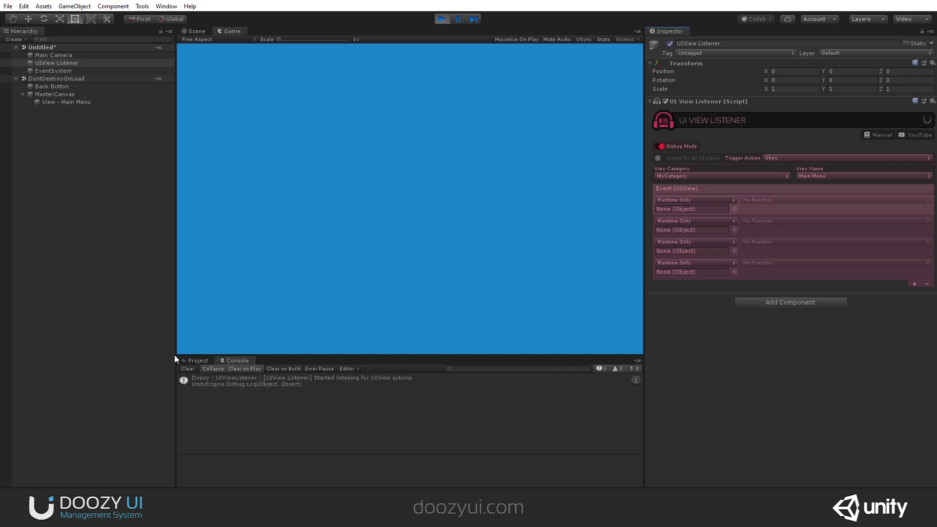
pyautogui.click(188, 369)
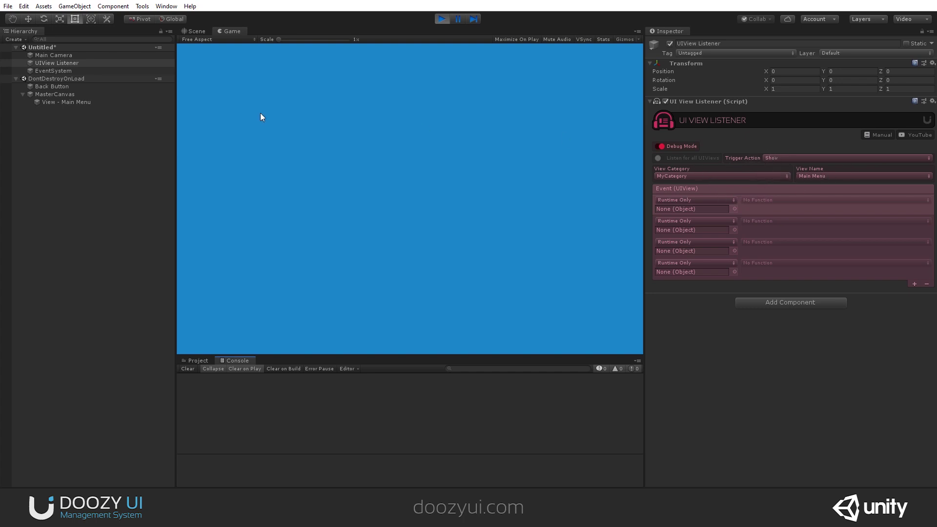
pyautogui.click(66, 102)
pyautogui.click(827, 150)
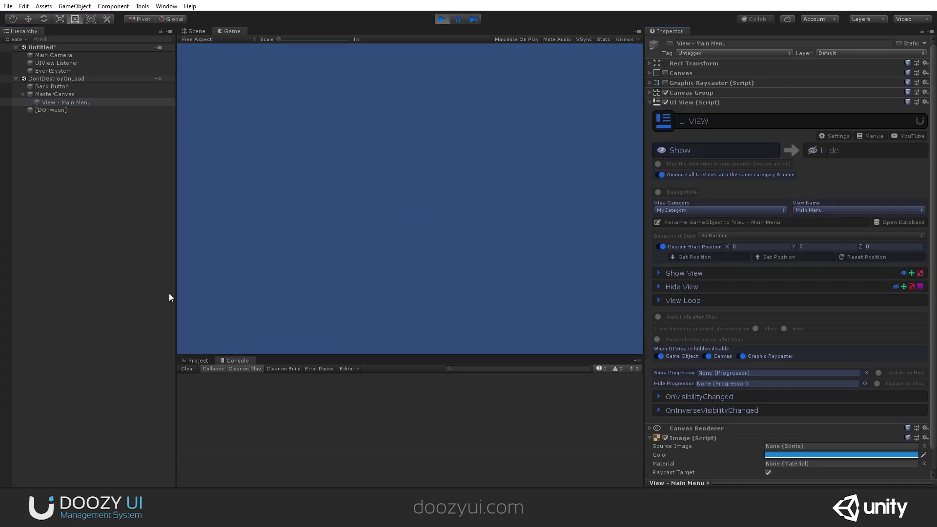
pyautogui.click(706, 150)
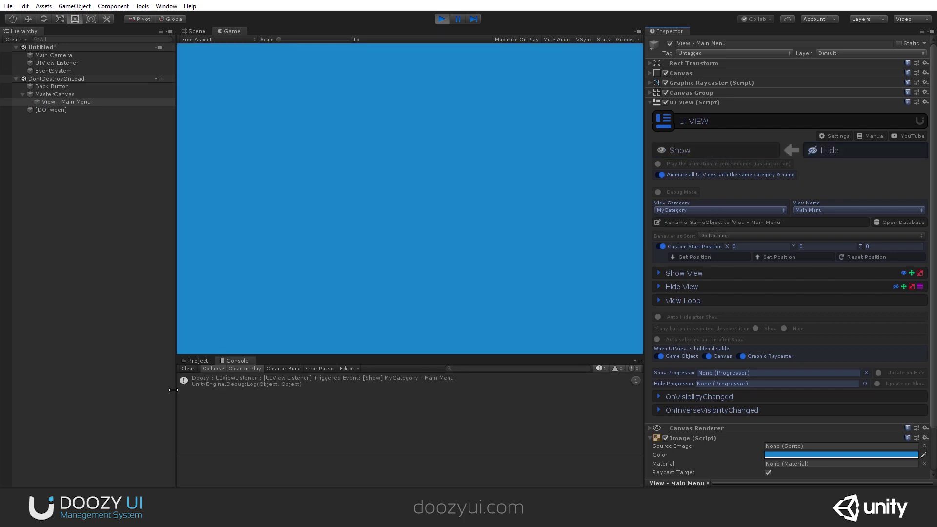
# Change the UIView's View Name to Quit Menu, clear the console, and Hide/Show it.
pyautogui.click(845, 210)
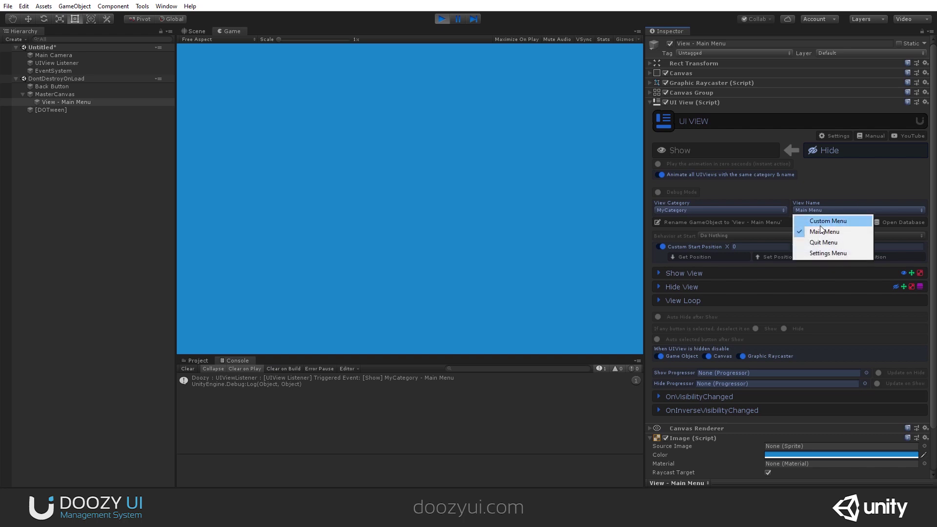
pyautogui.click(829, 242)
pyautogui.click(188, 369)
pyautogui.click(875, 150)
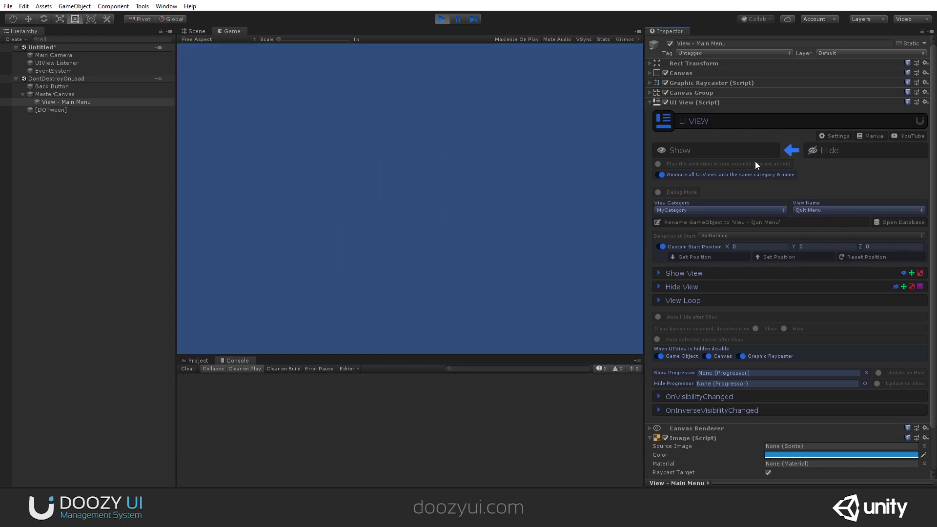
pyautogui.click(707, 154)
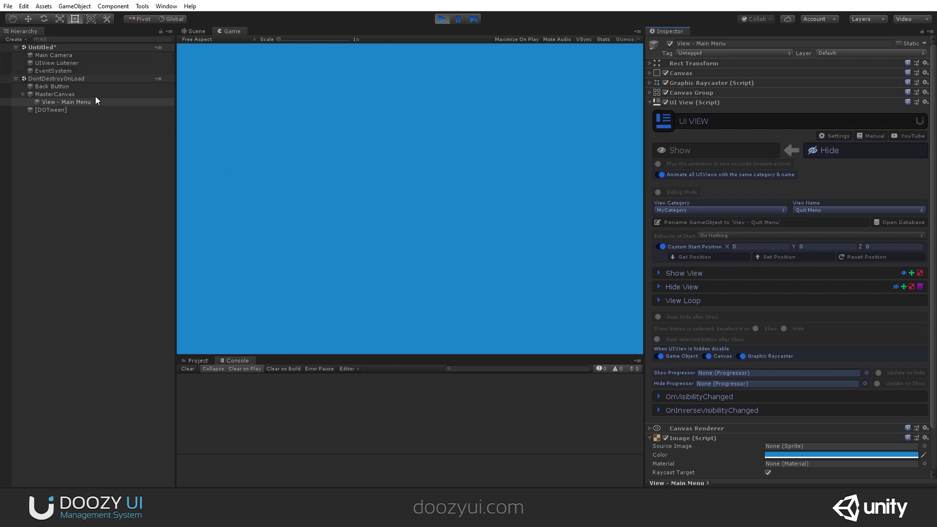
# Set the listener's View Name to Quit Menu, Hide/Show the view, and clear the console.
pyautogui.click(80, 64)
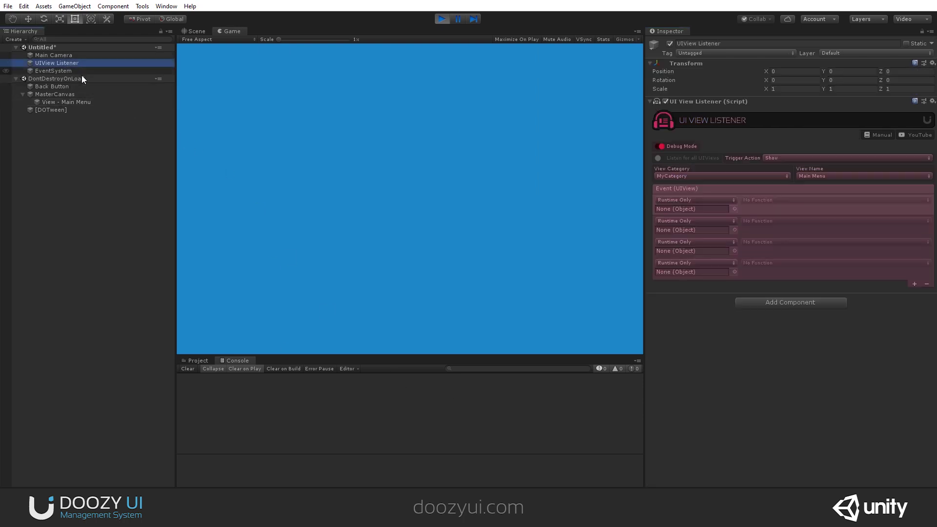
pyautogui.click(846, 177)
pyautogui.click(827, 209)
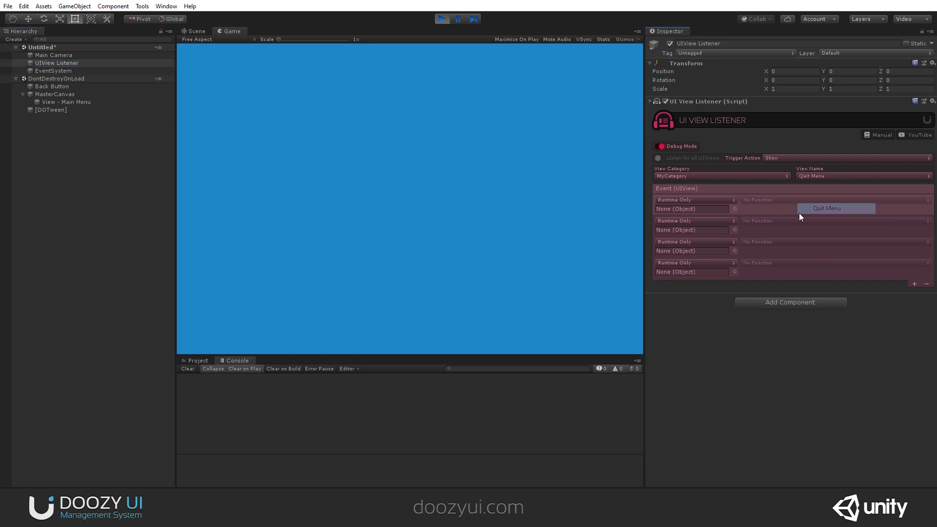
pyautogui.click(73, 102)
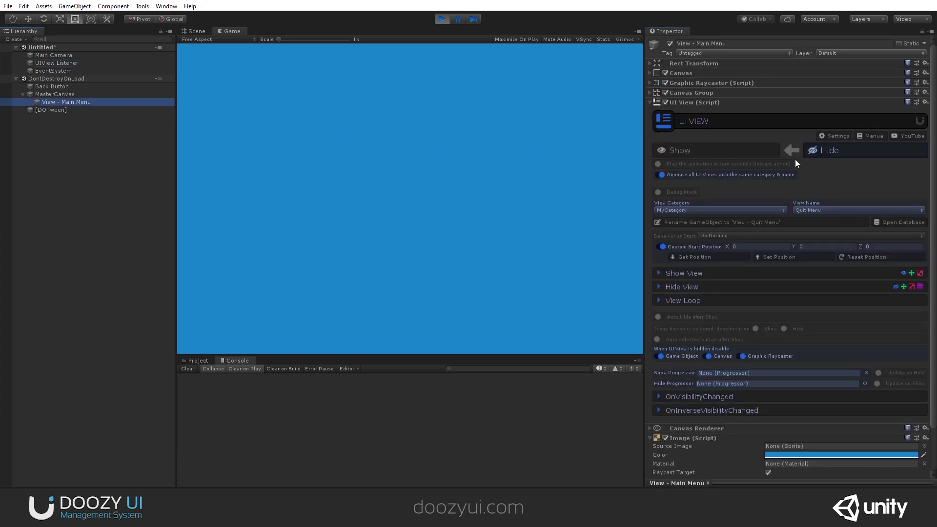
pyautogui.click(823, 154)
pyautogui.click(718, 148)
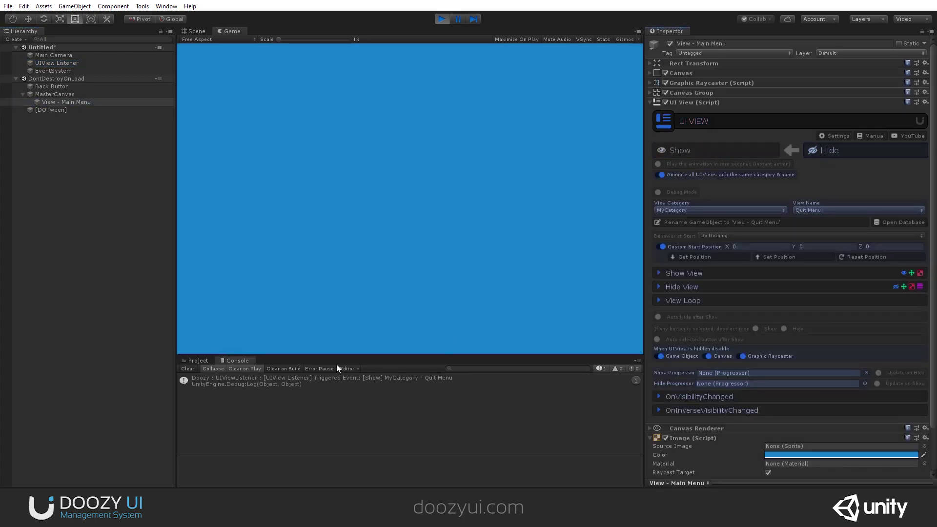
pyautogui.click(185, 369)
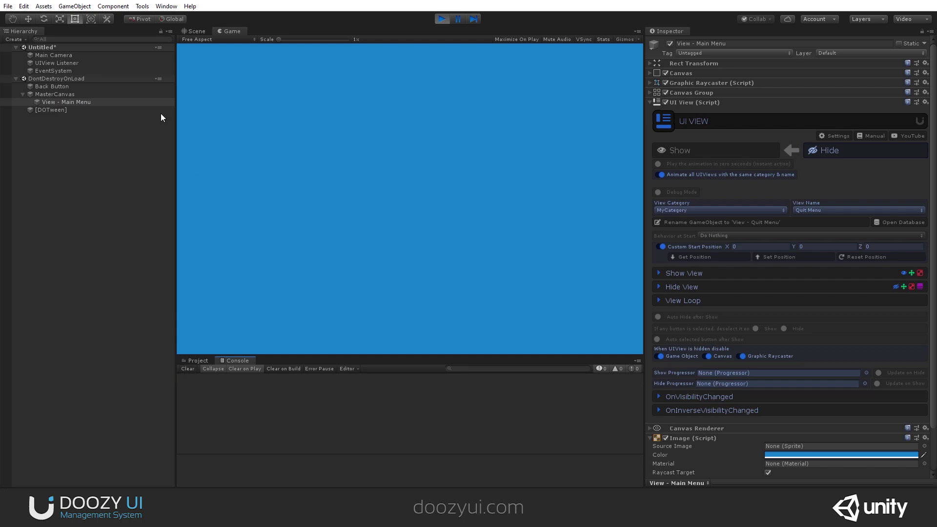
pyautogui.click(93, 63)
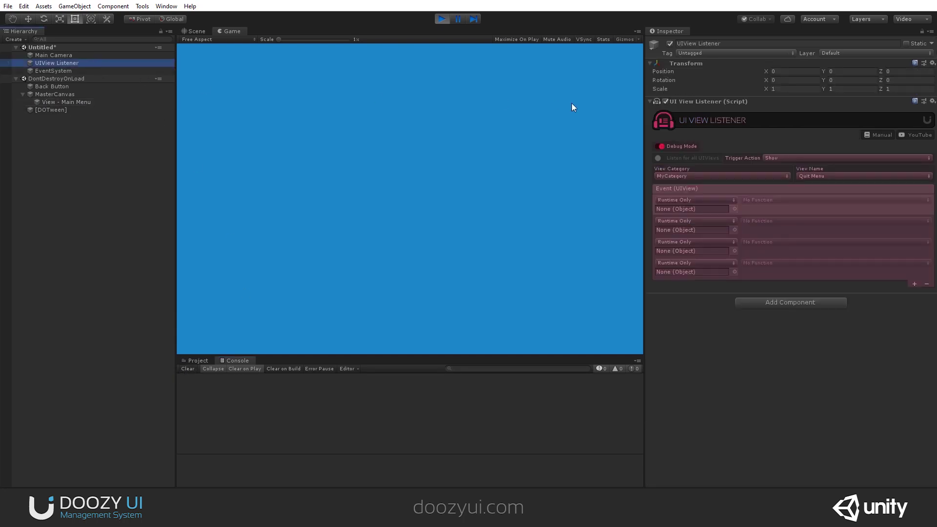
# Enable Listen for all UIViews and Hide/Show the view as Quit Menu.
pyautogui.click(658, 157)
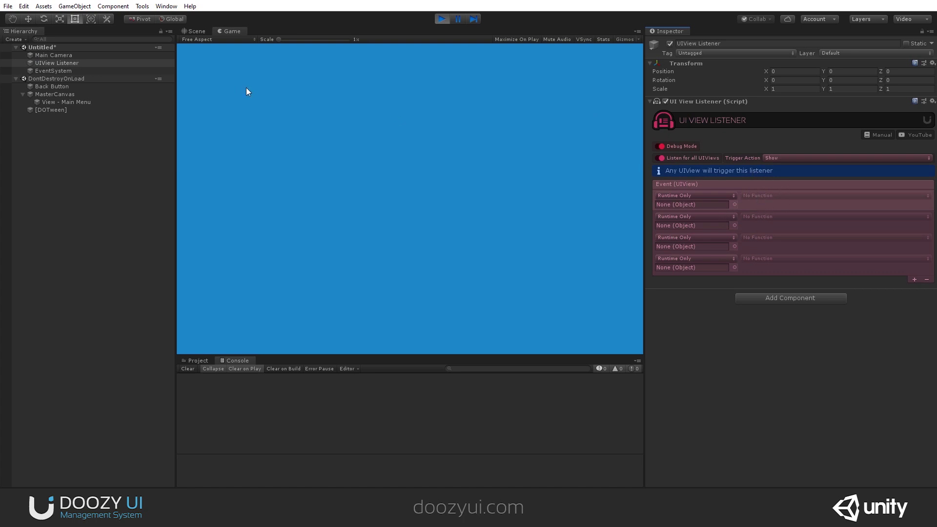
pyautogui.click(64, 100)
pyautogui.click(842, 154)
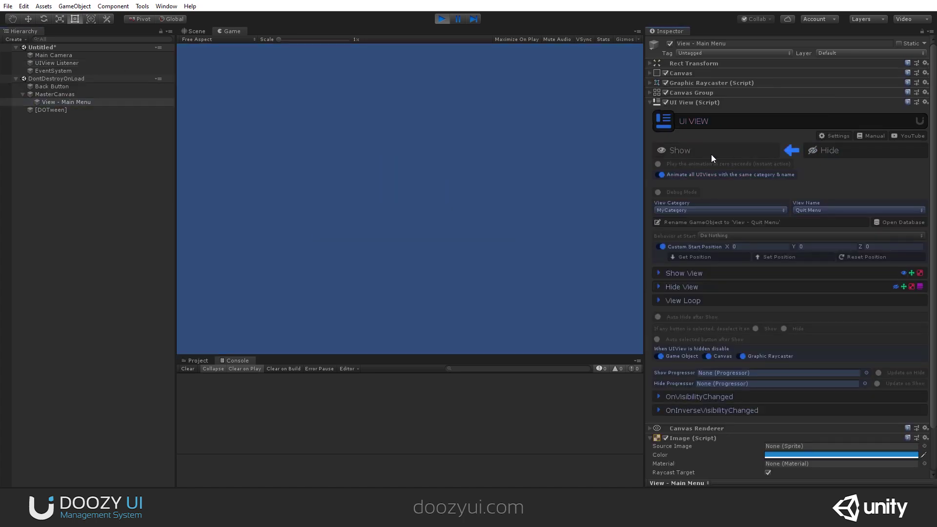
pyautogui.click(710, 154)
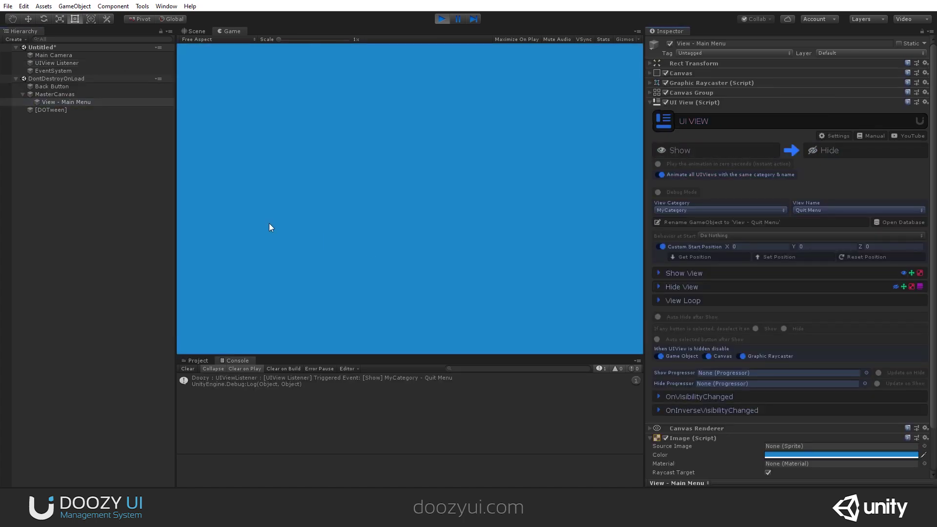
# Rename the view back to Main Menu, Hide/Show it, clear the console, and untick Listen for all UIViews.
pyautogui.click(808, 211)
pyautogui.click(815, 231)
pyautogui.click(827, 157)
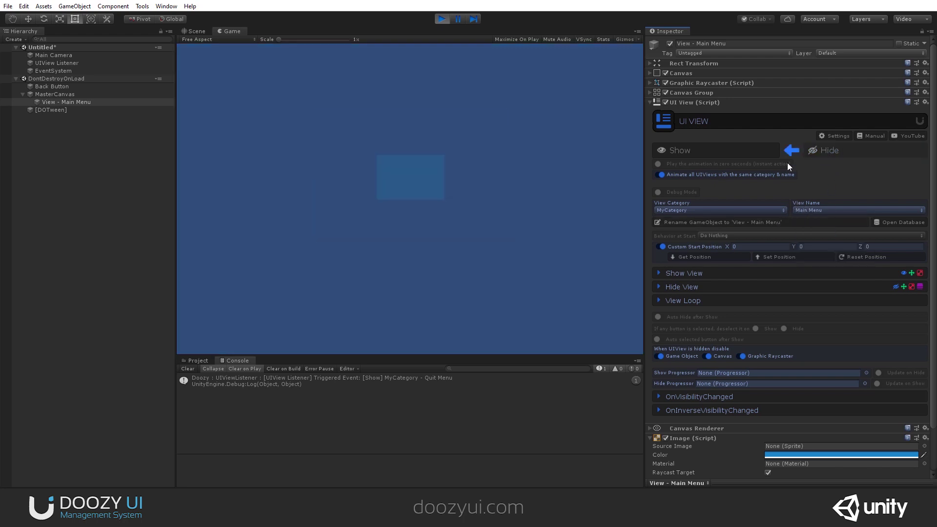
pyautogui.click(190, 361)
pyautogui.click(229, 360)
pyautogui.click(188, 369)
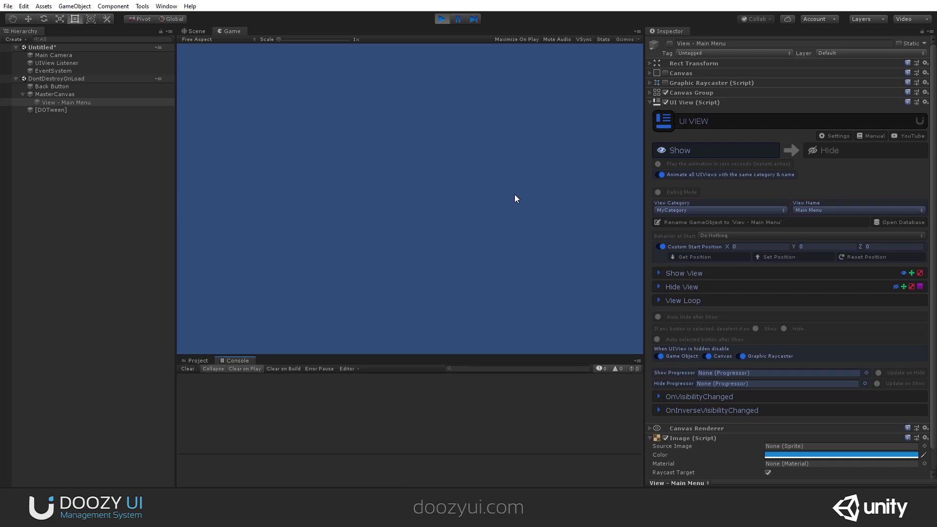
pyautogui.click(710, 152)
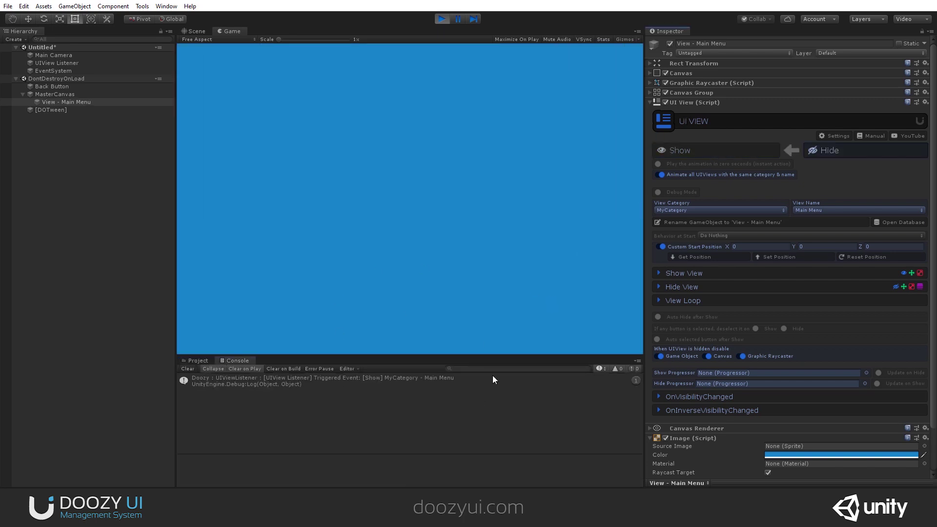
pyautogui.click(188, 368)
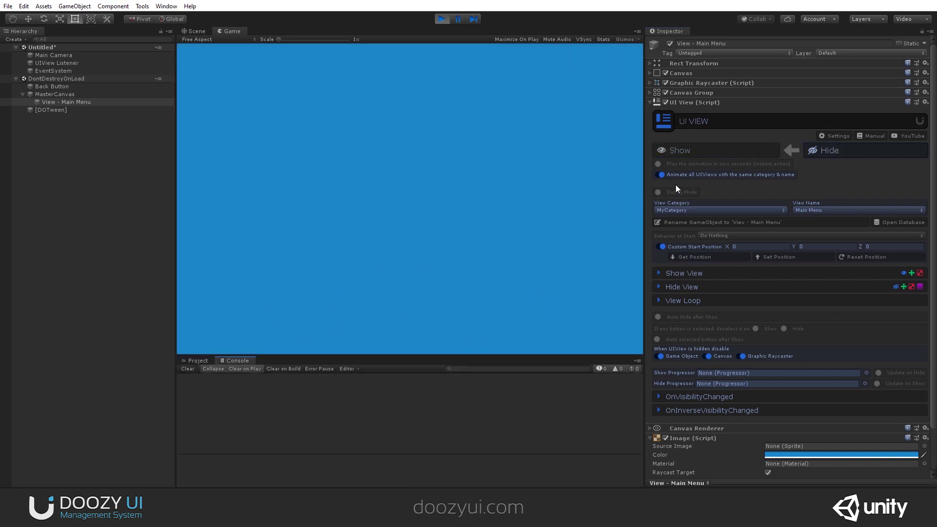
pyautogui.click(51, 63)
pyautogui.click(661, 158)
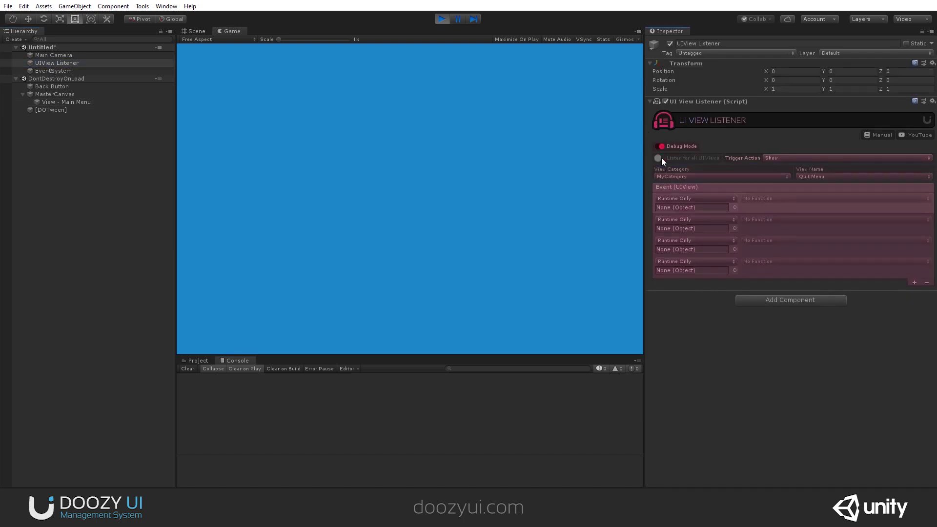
# Set the listener's Trigger Action to Hide and hide the Main Menu view.
pyautogui.click(787, 157)
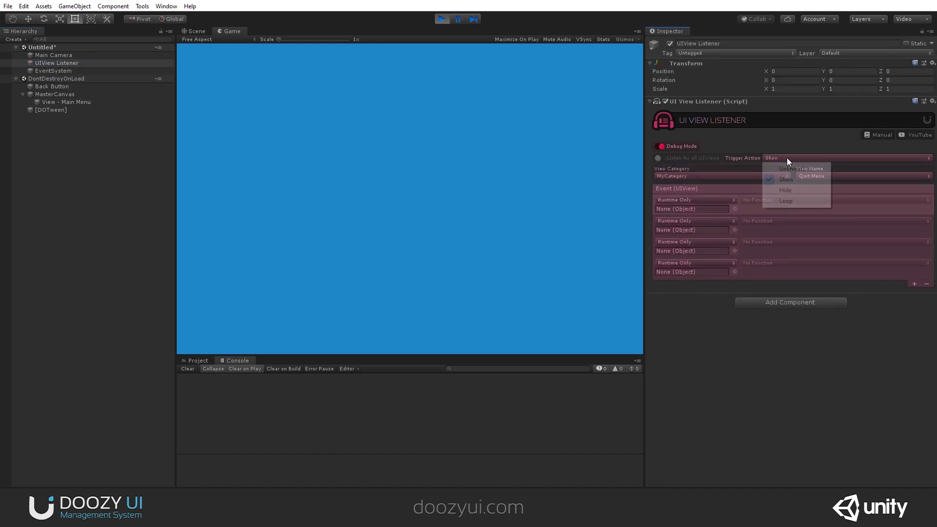
pyautogui.click(797, 189)
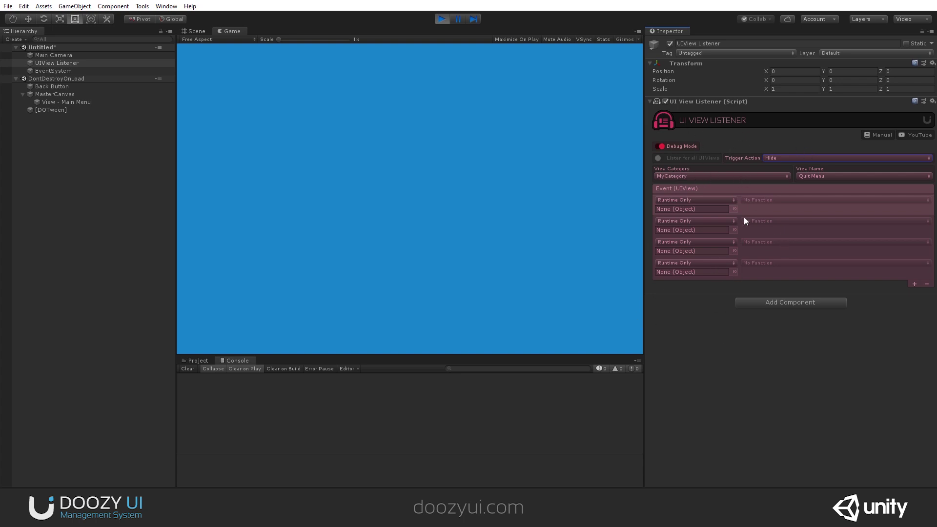
pyautogui.click(92, 102)
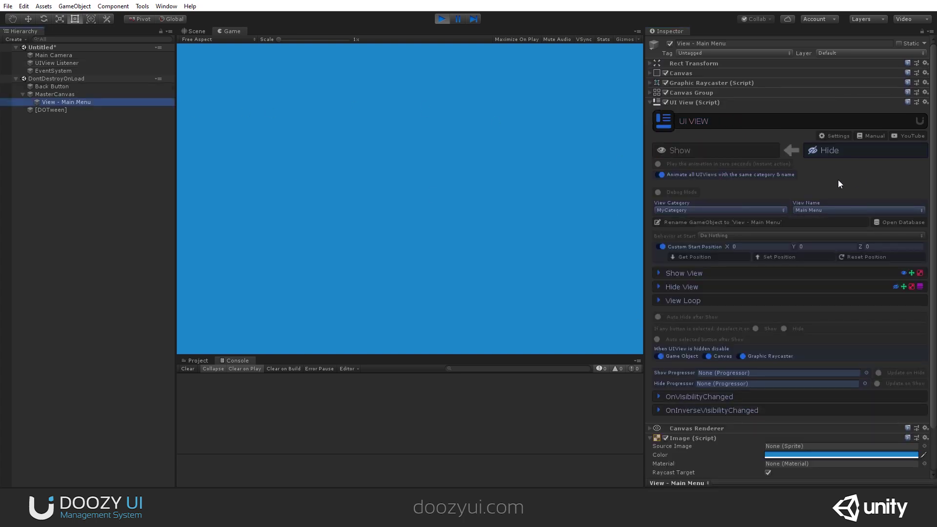
pyautogui.click(825, 153)
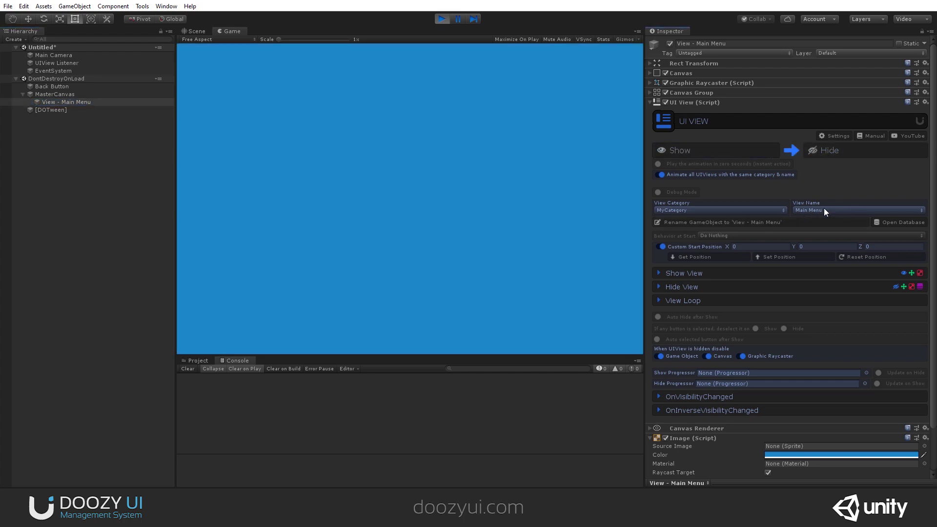
# Rename the view to Quit Menu, Hide then Show it, and confirm the listener's Hide trigger.
pyautogui.click(823, 209)
pyautogui.click(842, 244)
pyautogui.click(869, 153)
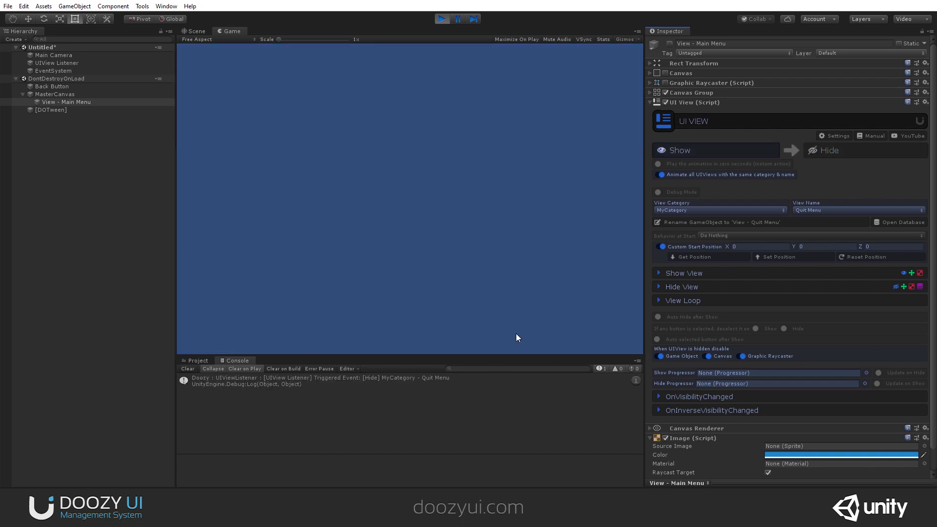
pyautogui.click(674, 156)
pyautogui.click(31, 63)
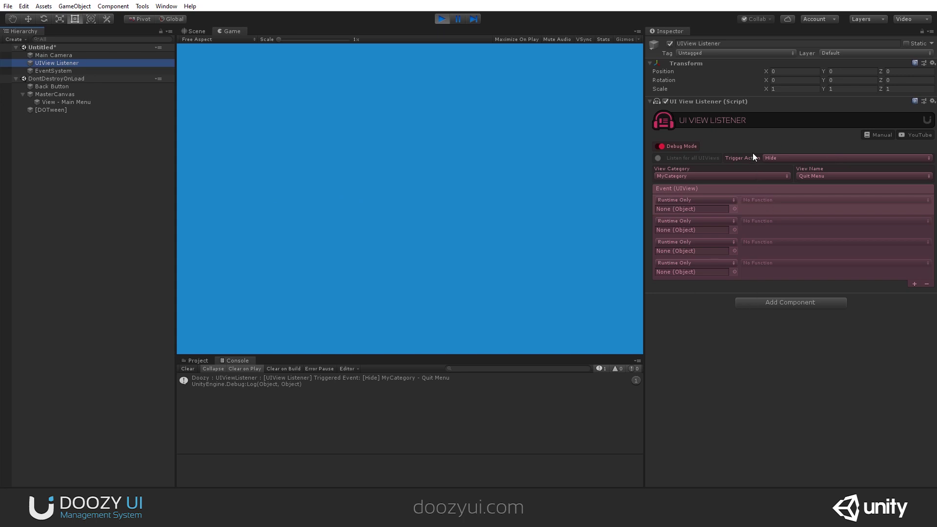
pyautogui.click(774, 157)
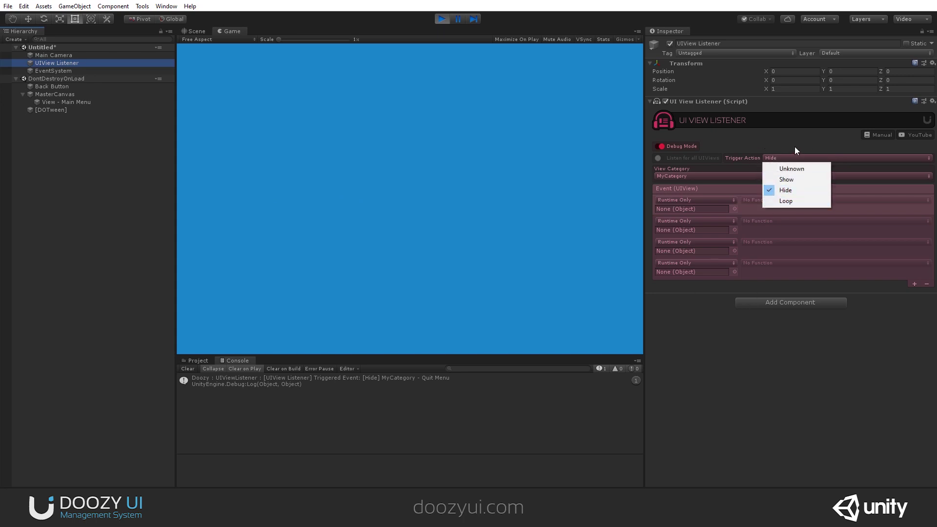
pyautogui.click(669, 164)
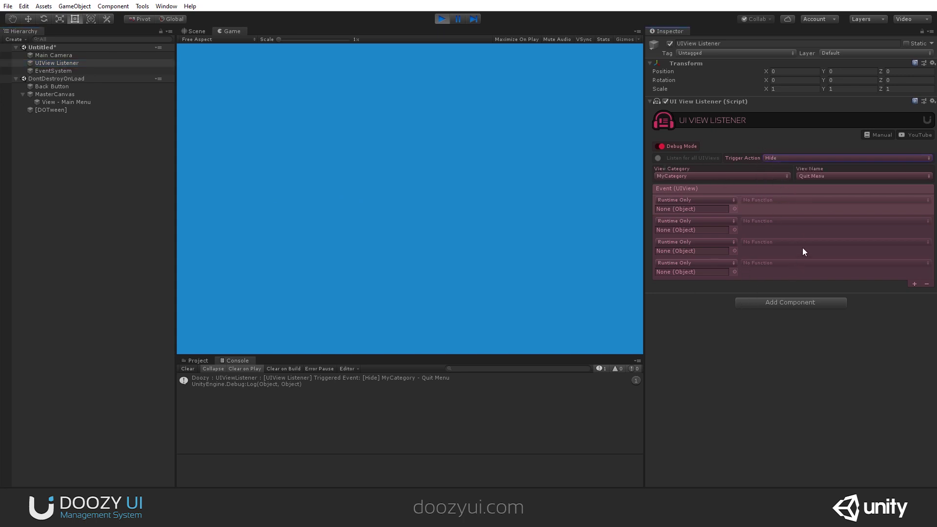